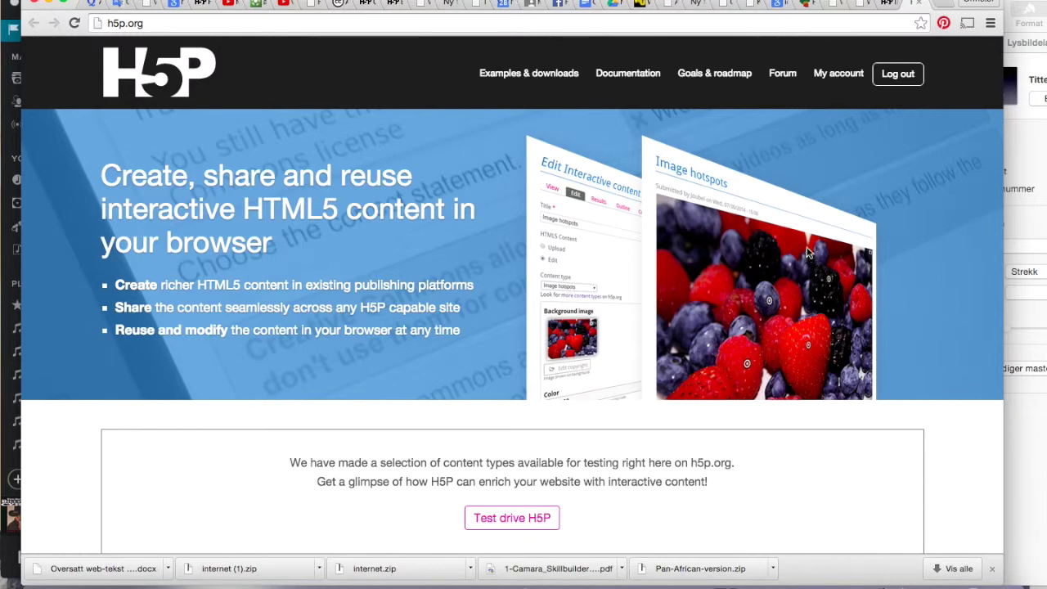
- In the Internet browser software example, place 'Internet browser software', 'web browser', 'websites and web pages' and 'search', then check for 4 of 4
{"action": "left_click", "coordinate": [810, 256]}
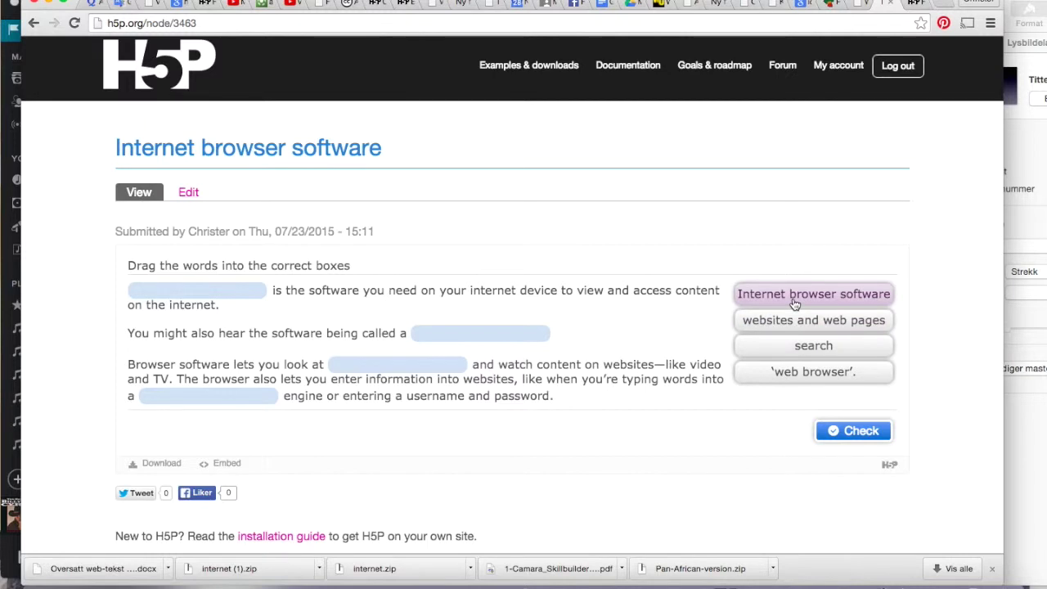
{"action": "left_click_drag", "start_coordinate": [793, 304], "coordinate": [227, 292]}
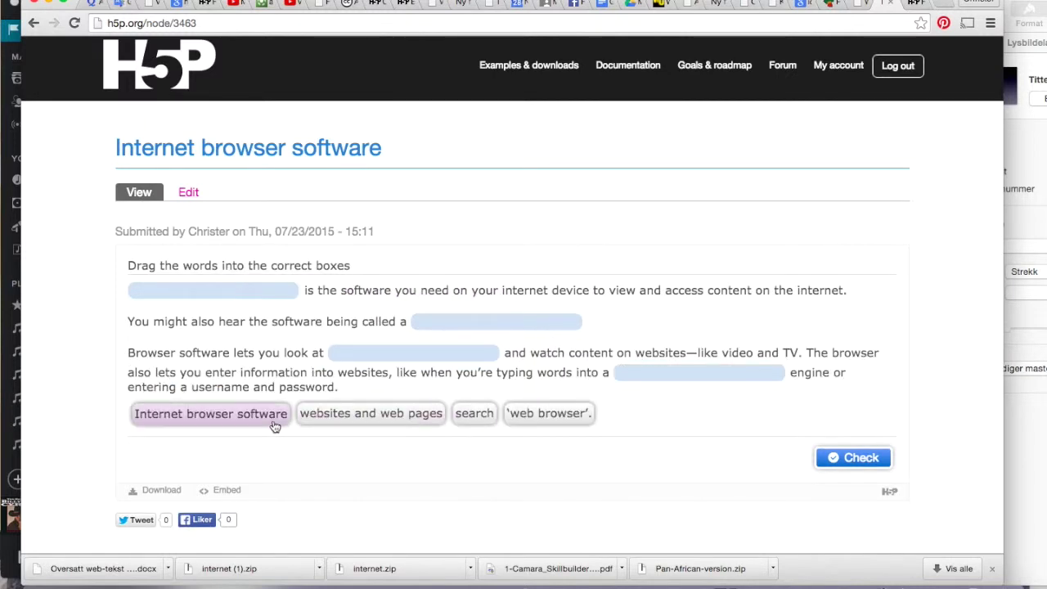
{"action": "left_click_drag", "start_coordinate": [246, 413], "coordinate": [265, 296]}
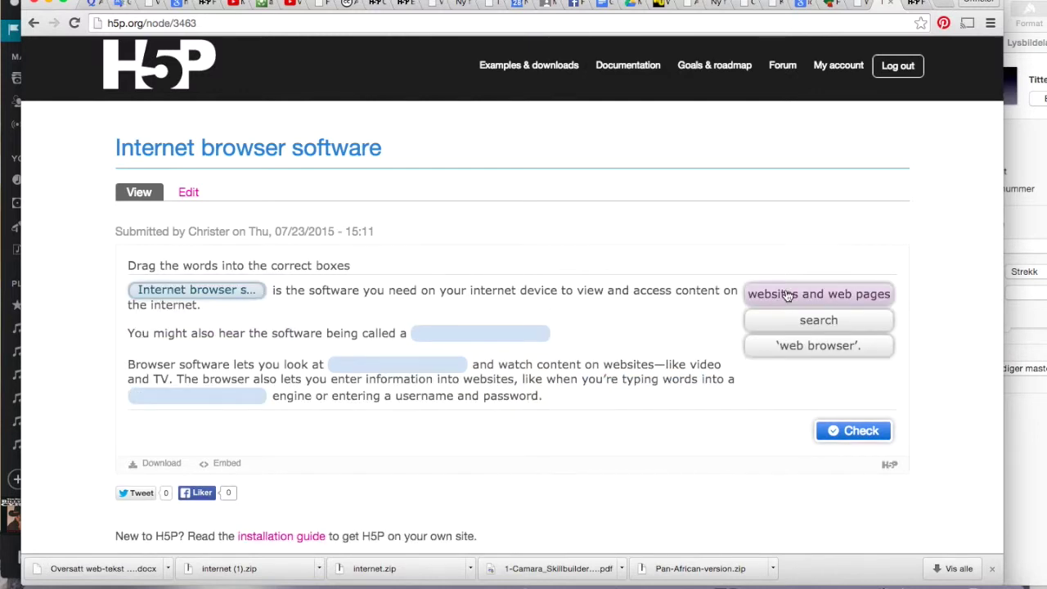
{"action": "left_click_drag", "start_coordinate": [797, 345], "coordinate": [491, 334]}
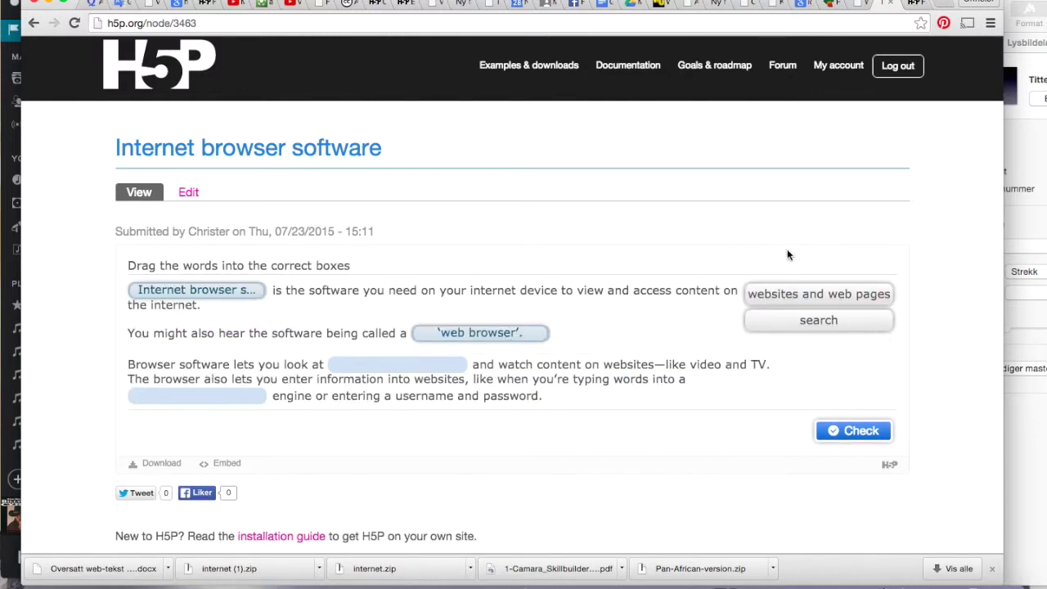
{"action": "left_click_drag", "start_coordinate": [792, 301], "coordinate": [418, 369]}
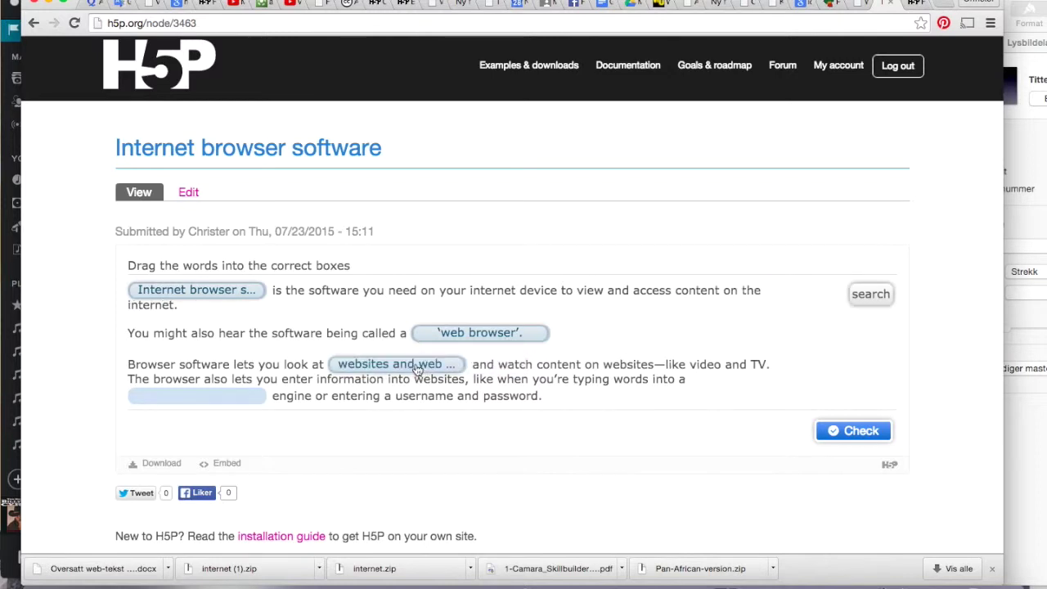
{"action": "left_click_drag", "start_coordinate": [847, 297], "coordinate": [200, 398]}
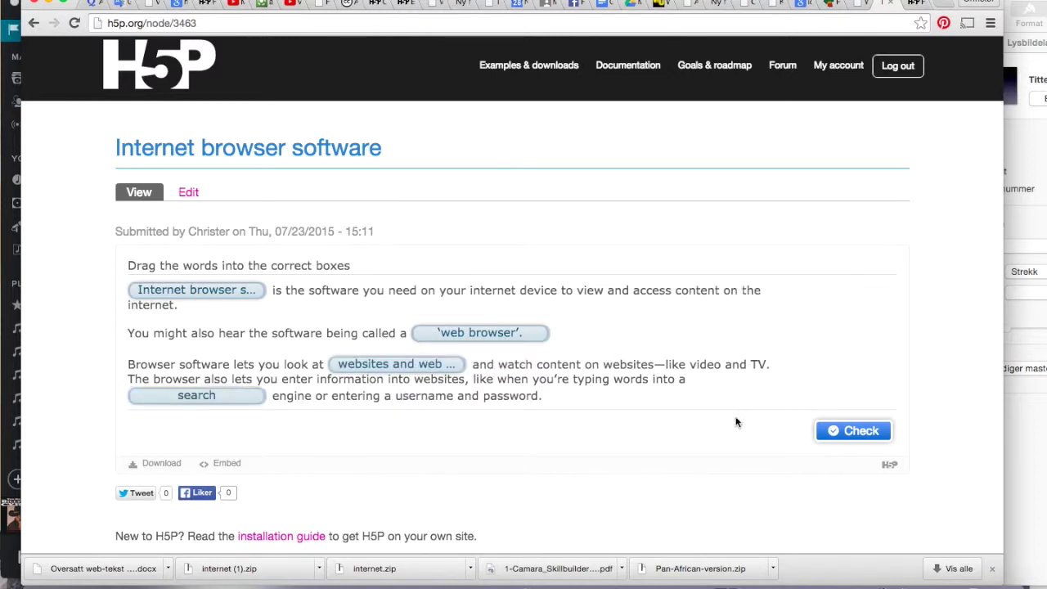
{"action": "left_click", "coordinate": [855, 432]}
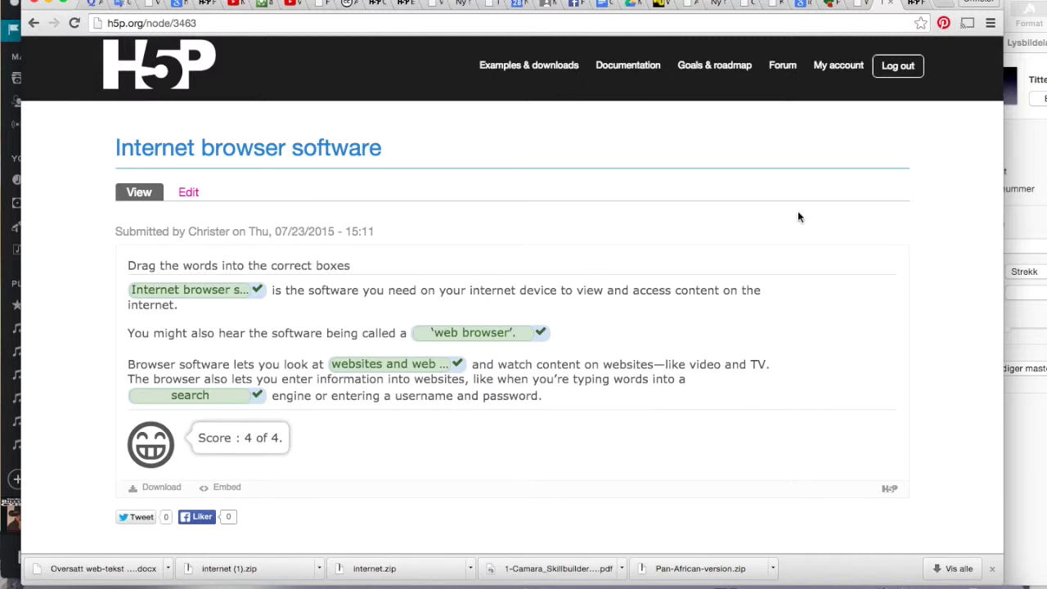
{"action": "left_click", "coordinate": [859, 8]}
- Scroll through the Maarifa 'What is email?' article, then return to h5p.org
{"action": "scroll", "coordinate": [522, 400], "scroll_direction": "up", "scroll_amount": 15}
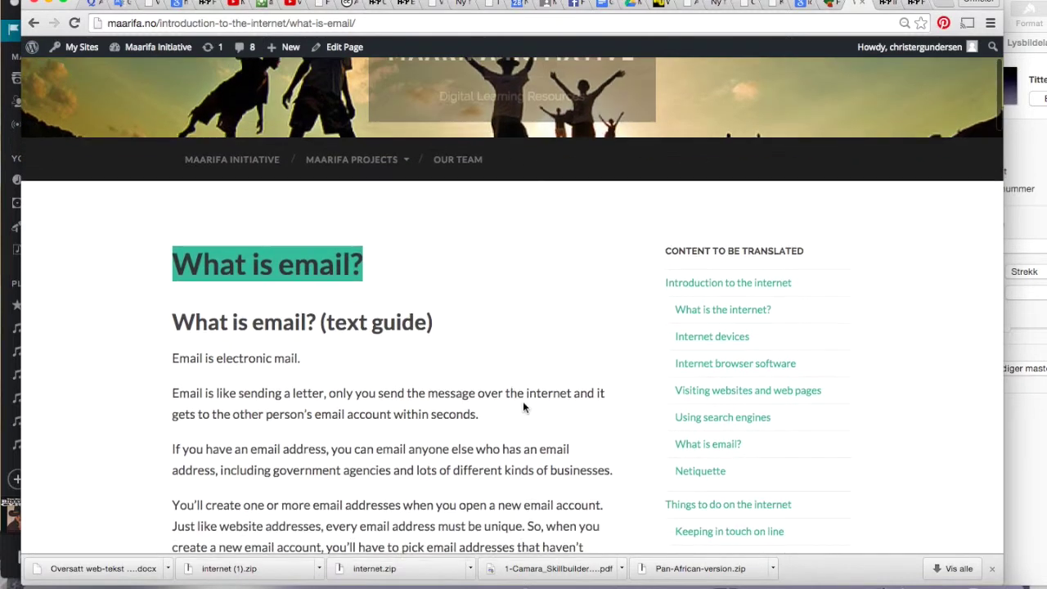
{"action": "scroll", "coordinate": [523, 401], "scroll_direction": "down", "scroll_amount": 3}
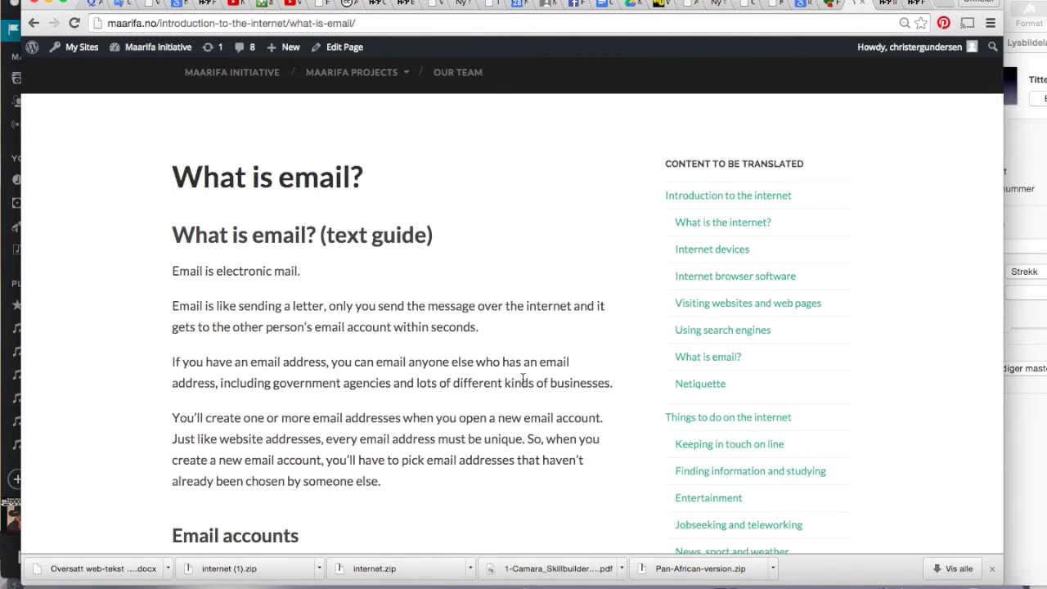
{"action": "scroll", "coordinate": [522, 379], "scroll_direction": "down", "scroll_amount": 10}
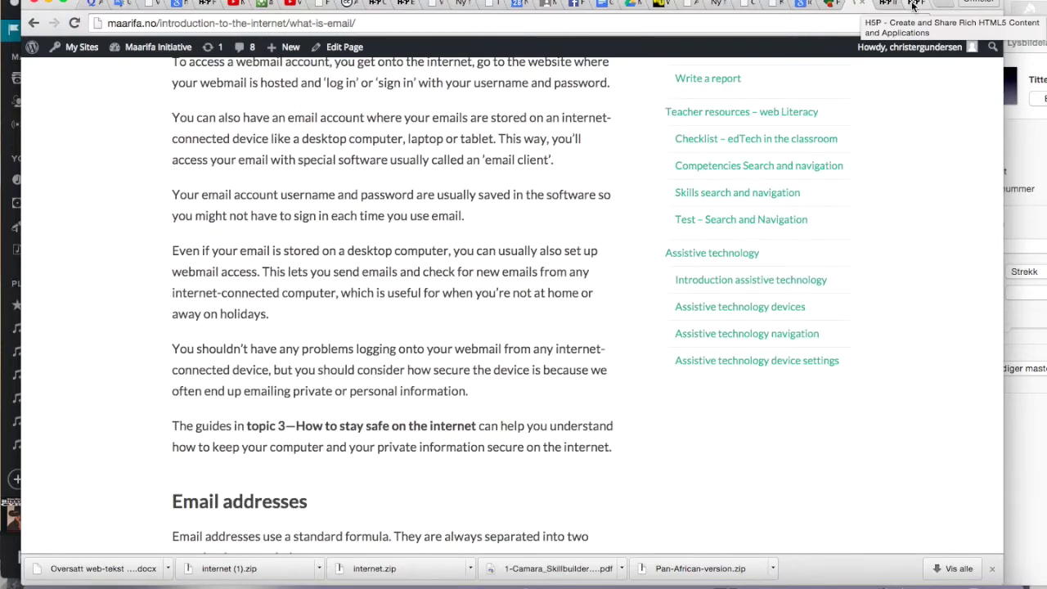
{"action": "left_click", "coordinate": [915, 7]}
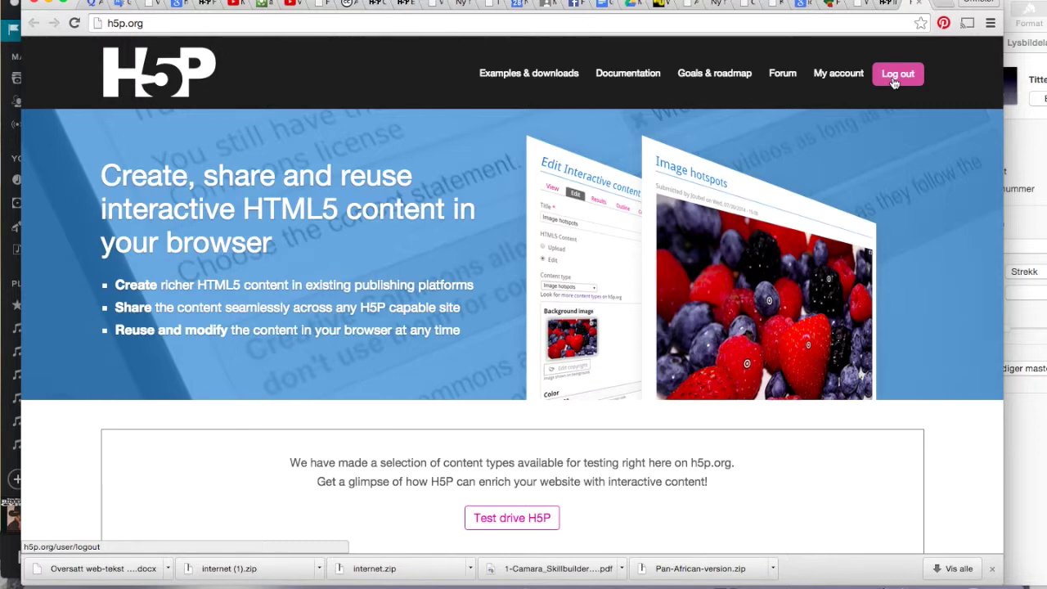
- Go to My account and browse the My content list of the user's items
{"action": "left_click", "coordinate": [842, 79]}
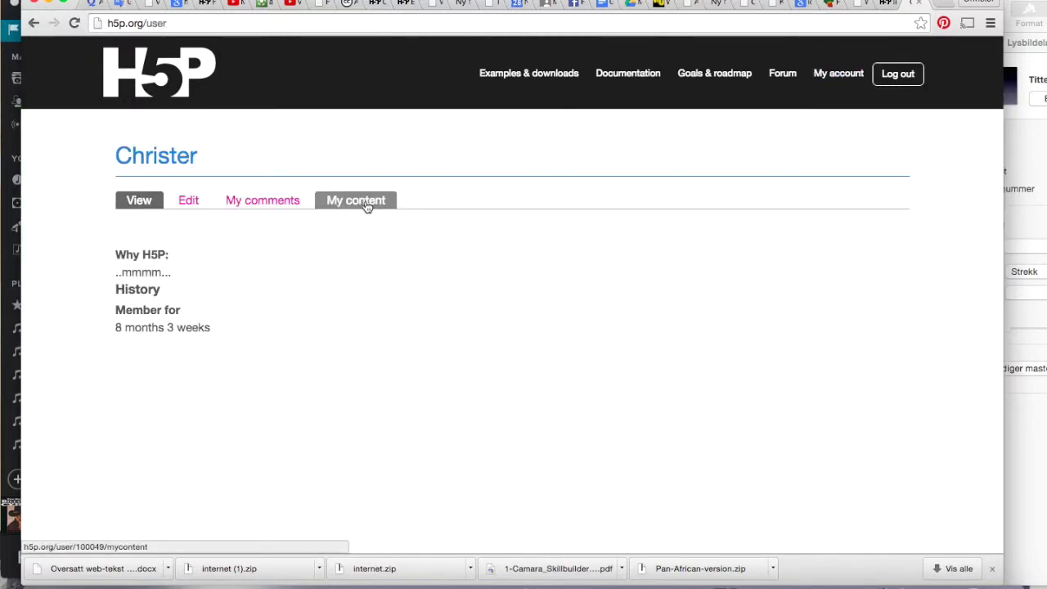
{"action": "left_click", "coordinate": [366, 204]}
{"action": "scroll", "coordinate": [368, 207], "scroll_direction": "down", "scroll_amount": 1}
{"action": "scroll", "coordinate": [367, 207], "scroll_direction": "down", "scroll_amount": 1}
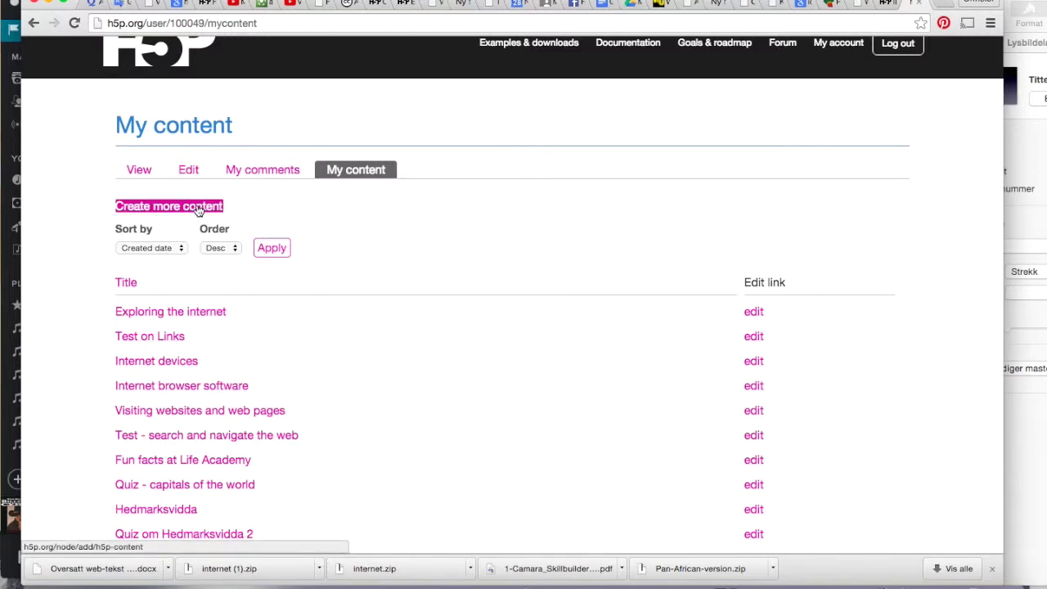
- Start a new content item titled 'What is email?'
{"action": "left_click", "coordinate": [160, 209]}
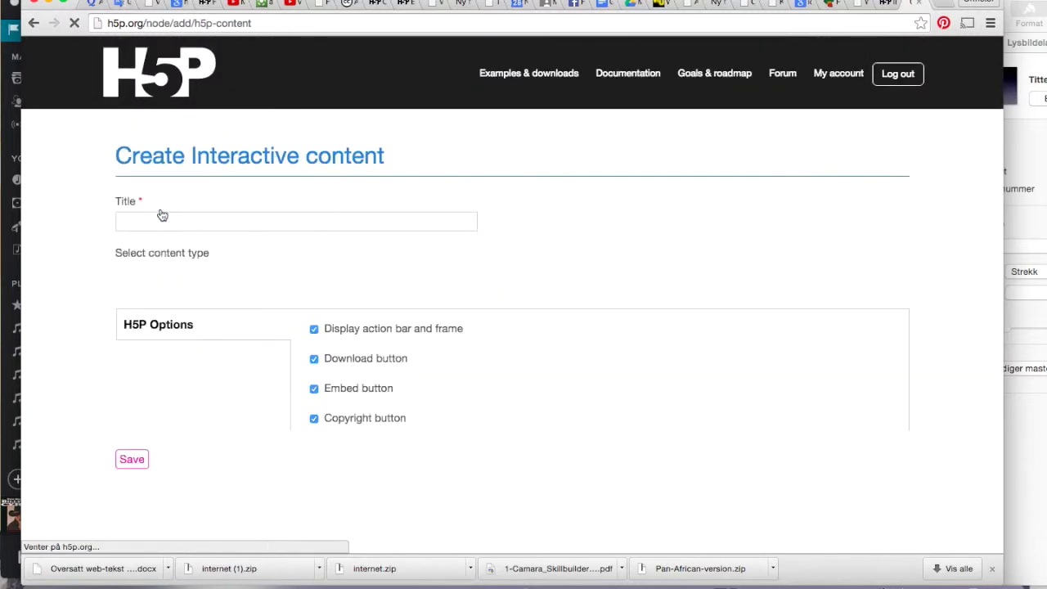
{"action": "scroll", "coordinate": [202, 219], "scroll_direction": "down", "scroll_amount": 1}
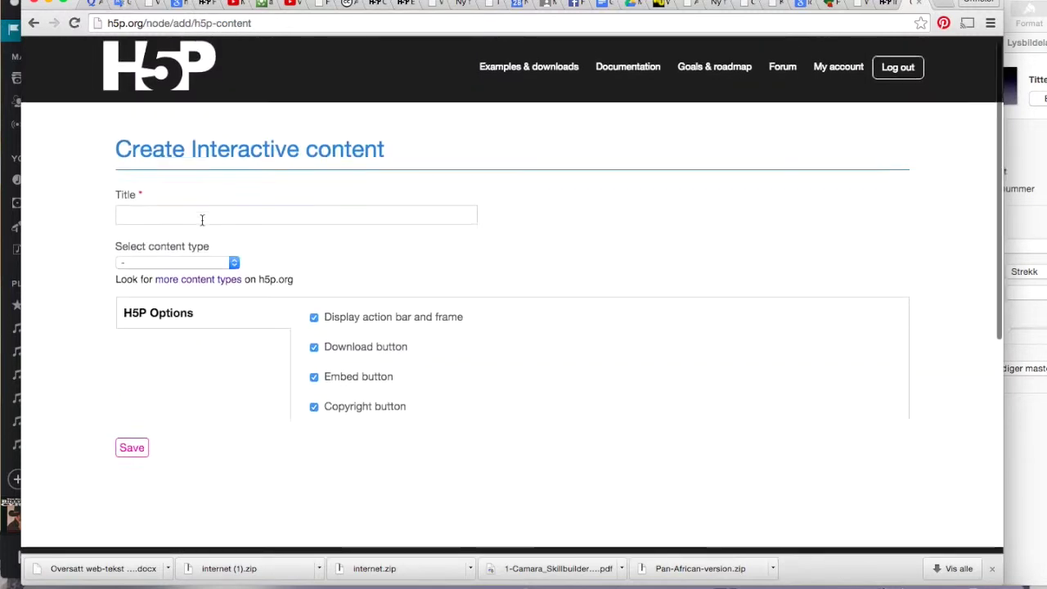
{"action": "scroll", "coordinate": [203, 220], "scroll_direction": "down", "scroll_amount": 2}
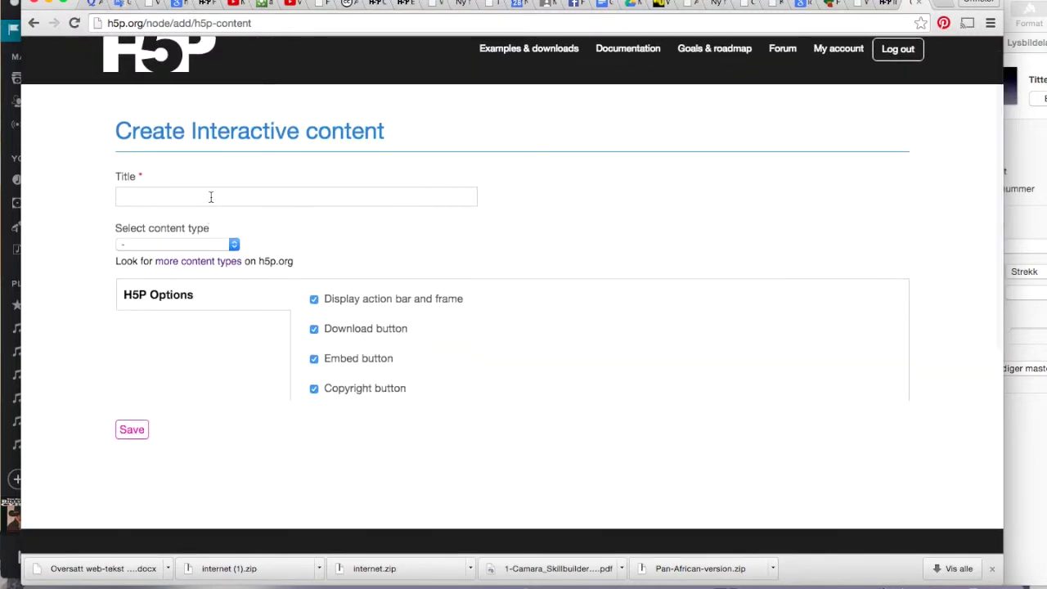
{"action": "left_click", "coordinate": [210, 197]}
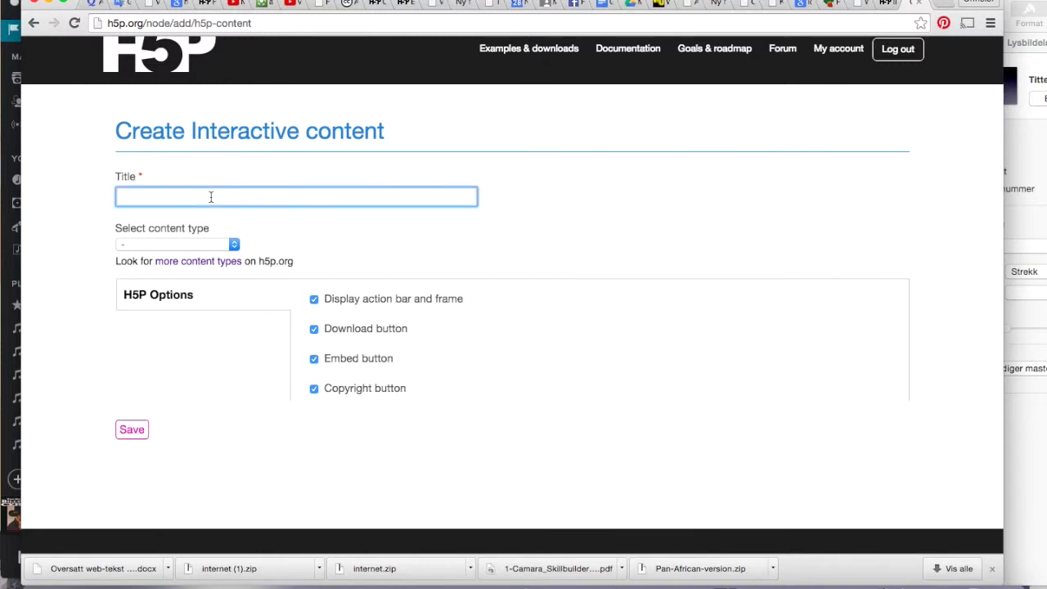
{"action": "type", "text": "What is email?"}
- Set the content type to Drag and drop text and place the cursor in the Textfield
{"action": "left_click", "coordinate": [221, 246]}
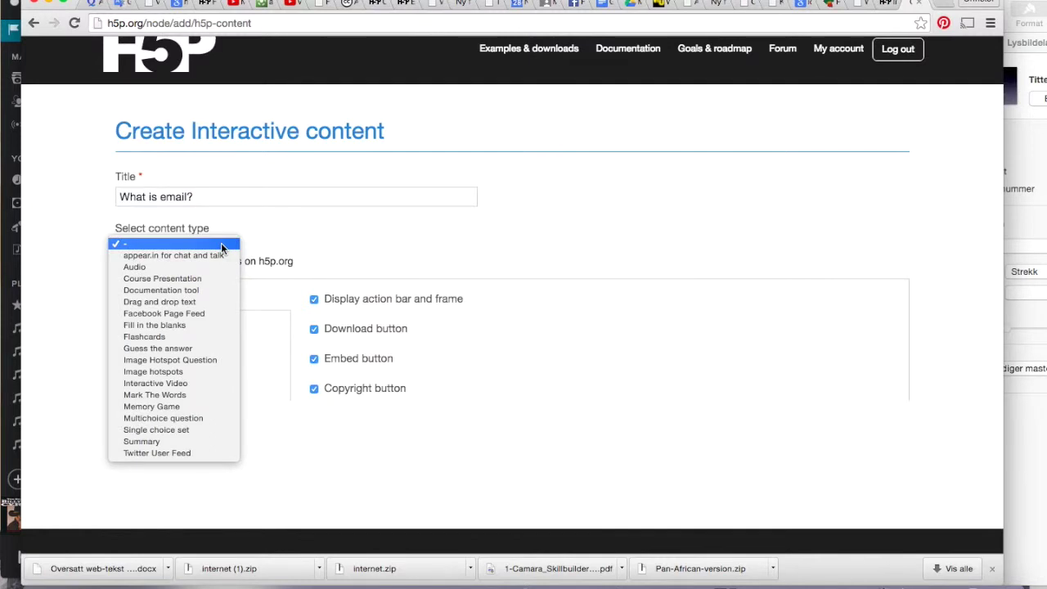
{"action": "left_click", "coordinate": [196, 302]}
{"action": "scroll", "coordinate": [563, 338], "scroll_direction": "down", "scroll_amount": 1}
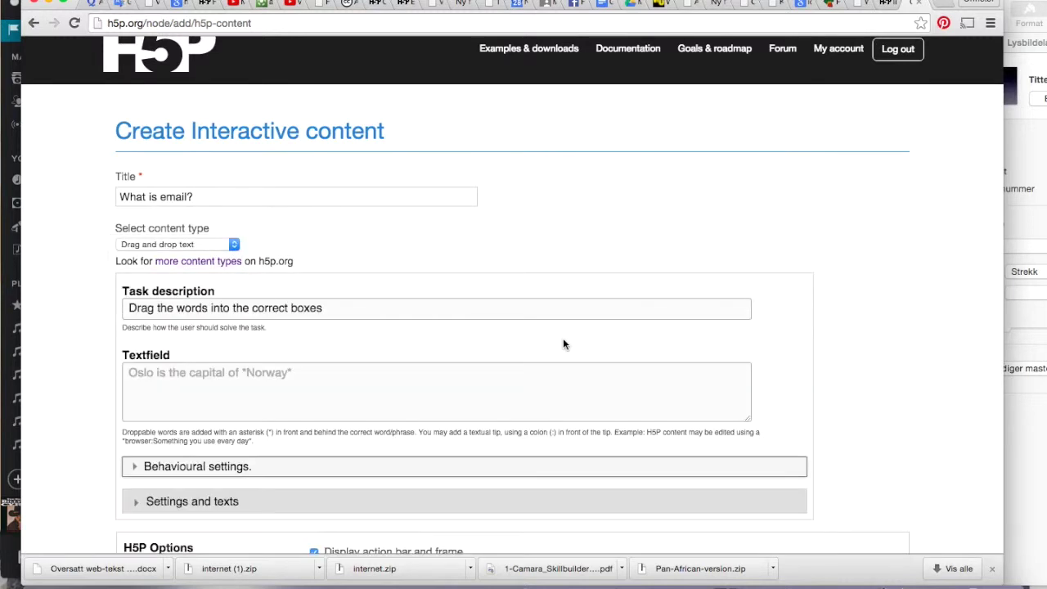
{"action": "scroll", "coordinate": [563, 338], "scroll_direction": "down", "scroll_amount": 1}
{"action": "left_click", "coordinate": [436, 305]}
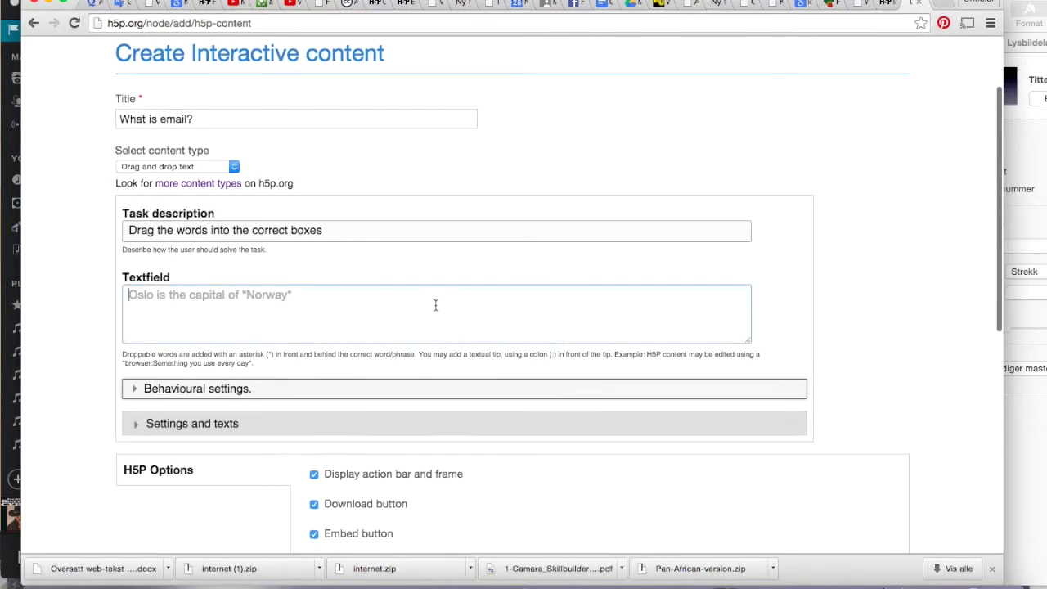
{"action": "scroll", "coordinate": [435, 305], "scroll_direction": "down", "scroll_amount": 1}
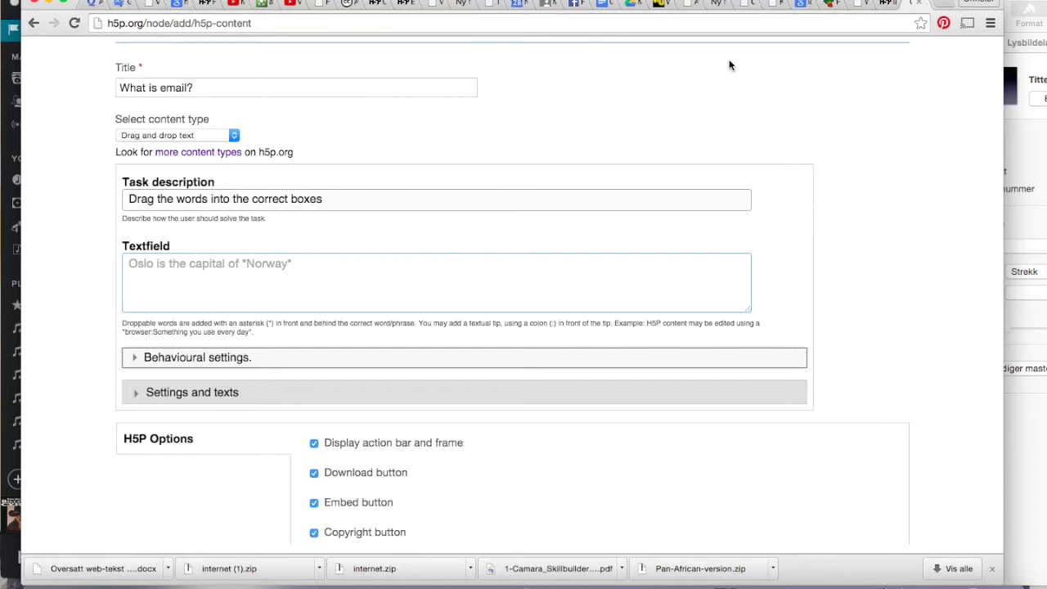
{"action": "left_click", "coordinate": [857, 4]}
- Select and copy the two opening paragraphs under 'Email addresses' in the Maarifa article
{"action": "scroll", "coordinate": [620, 238], "scroll_direction": "up", "scroll_amount": 7}
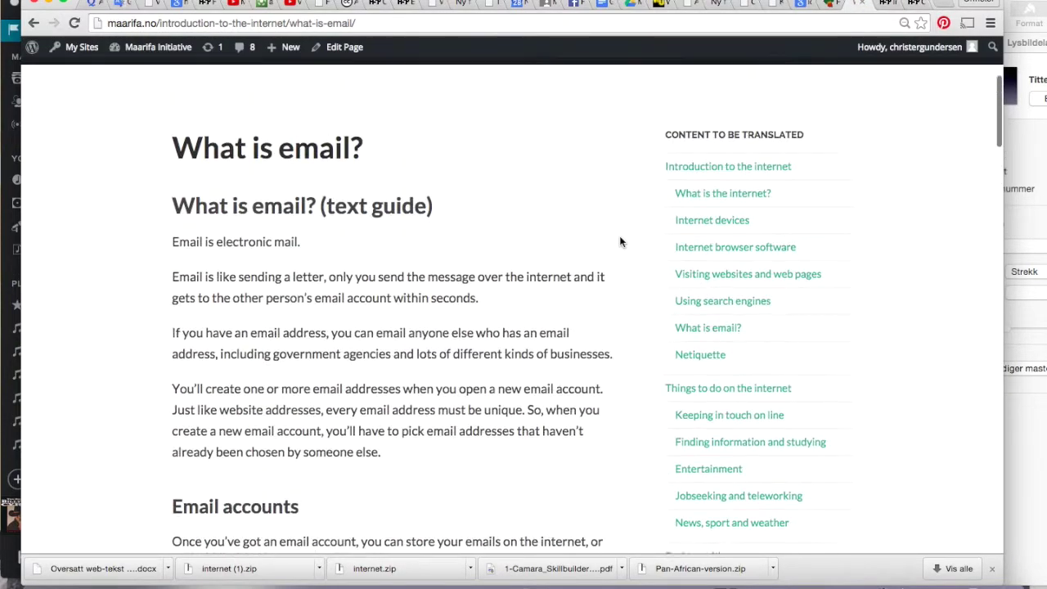
{"action": "scroll", "coordinate": [619, 242], "scroll_direction": "down", "scroll_amount": 3}
{"action": "scroll", "coordinate": [620, 241], "scroll_direction": "down", "scroll_amount": 10}
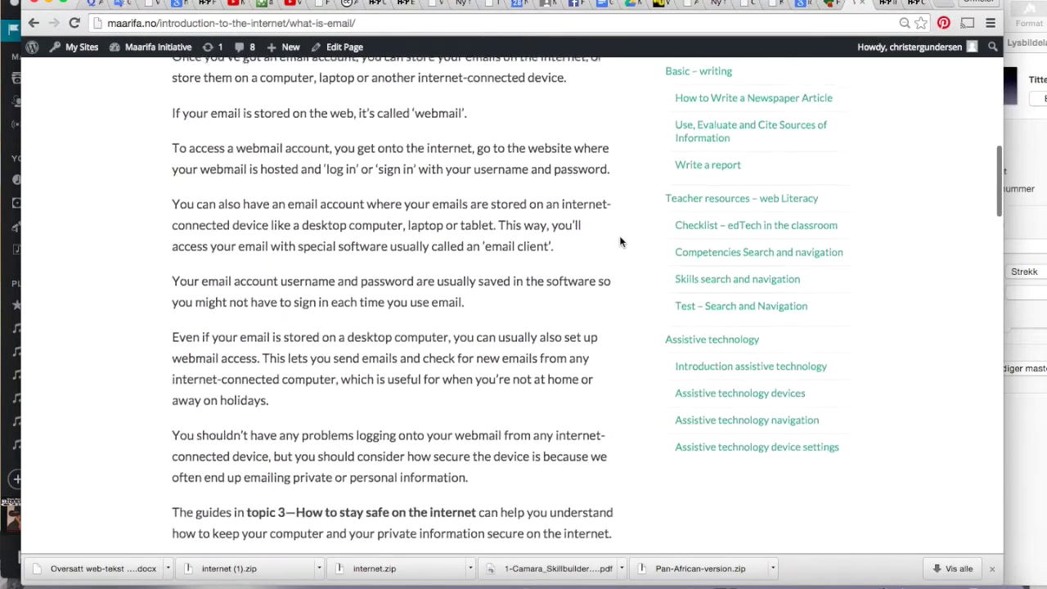
{"action": "scroll", "coordinate": [619, 239], "scroll_direction": "down", "scroll_amount": 3}
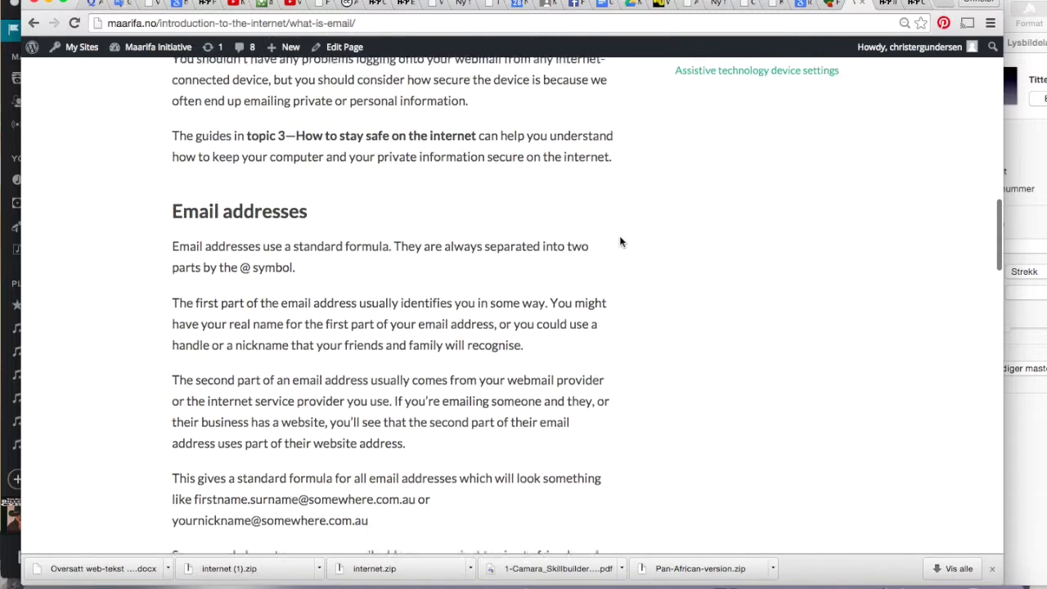
{"action": "left_click_drag", "start_coordinate": [539, 350], "coordinate": [165, 250]}
{"action": "key", "text": "super+c"}
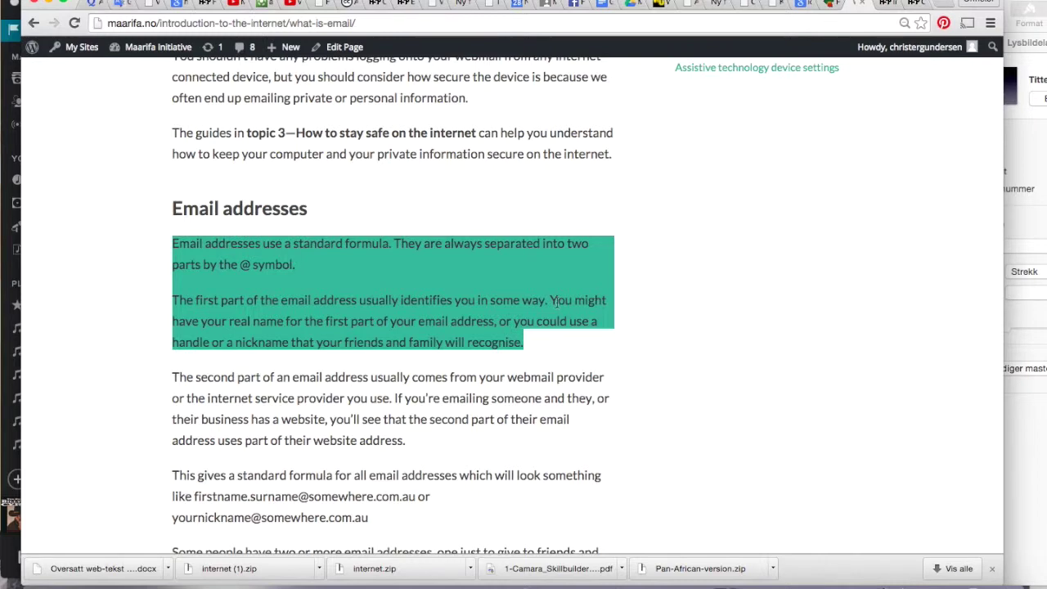
{"action": "scroll", "coordinate": [556, 301], "scroll_direction": "up", "scroll_amount": 5}
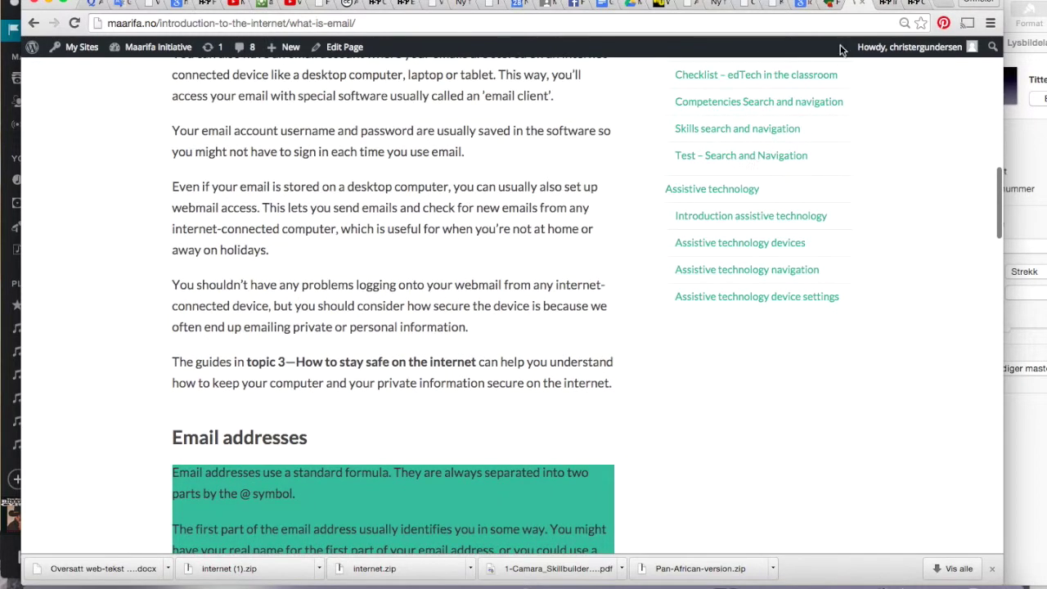
{"action": "left_click", "coordinate": [884, 5]}
- Paste the two email-address paragraphs into the Textfield and wrap 'Email addresses' in asterisks
{"action": "left_click", "coordinate": [916, 5]}
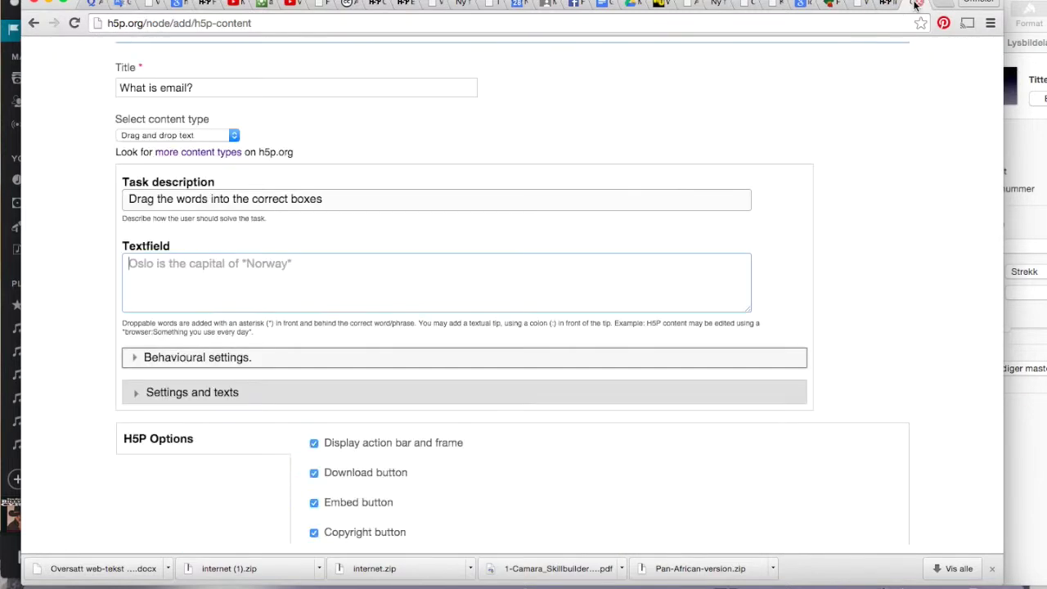
{"action": "key", "text": "super+v"}
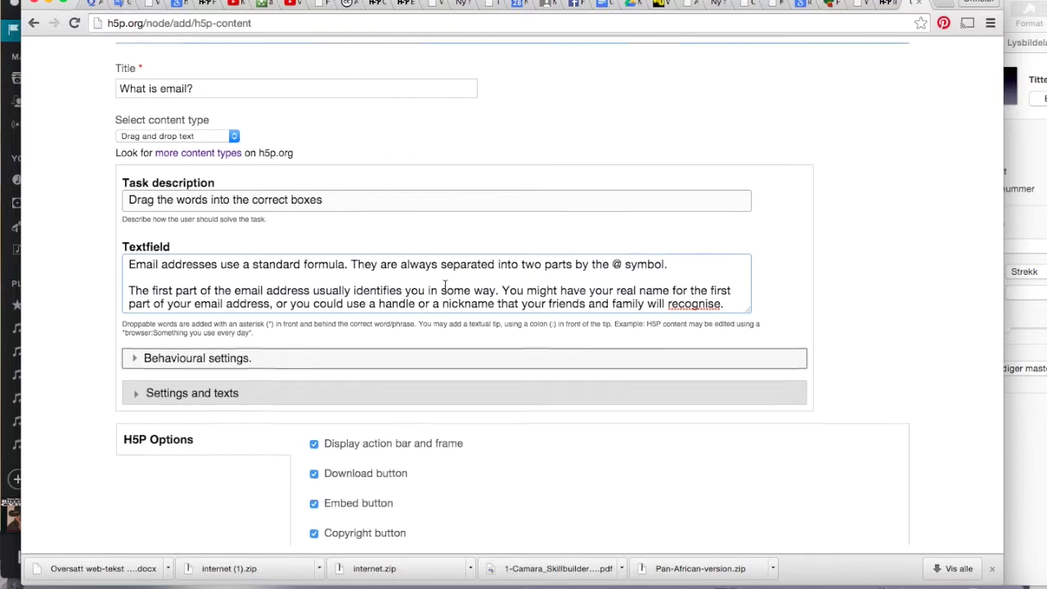
{"action": "scroll", "coordinate": [458, 287], "scroll_direction": "up", "scroll_amount": 1}
{"action": "scroll", "coordinate": [444, 286], "scroll_direction": "down", "scroll_amount": 1}
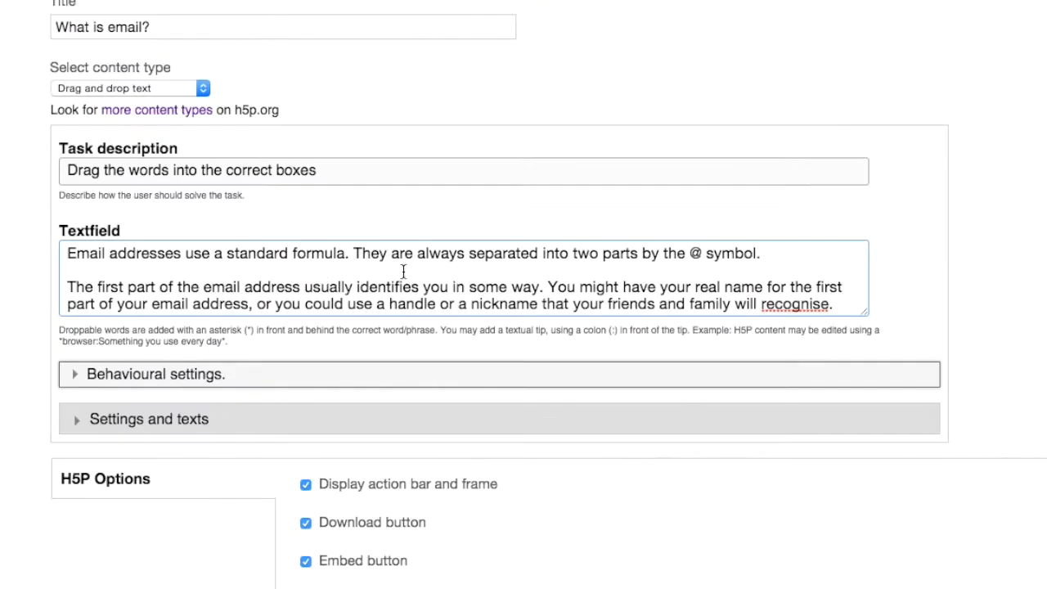
{"action": "left_click", "coordinate": [182, 254]}
{"action": "type", "text": "*"}
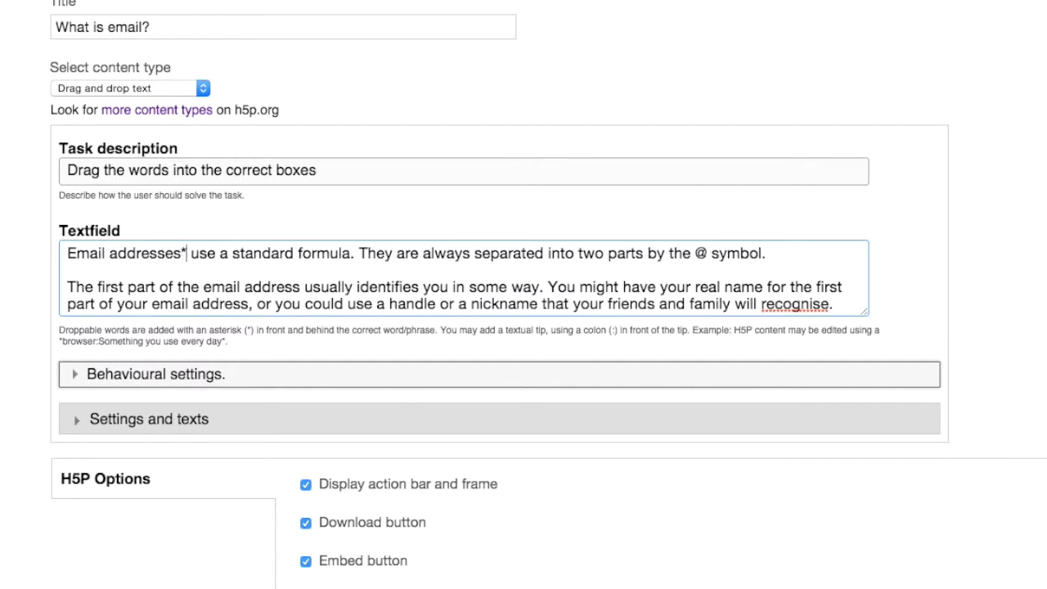
{"action": "key", "text": "Left"}
{"action": "key", "text": "Left"}
{"action": "key", "text": "Left"}
{"action": "key", "text": "Left"}
{"action": "key", "text": "Left"}
{"action": "key", "text": "Left"}
{"action": "key", "text": "Left"}
{"action": "key", "text": "Left"}
{"action": "key", "text": "Left"}
{"action": "key", "text": "Left"}
{"action": "type", "text": "*"}
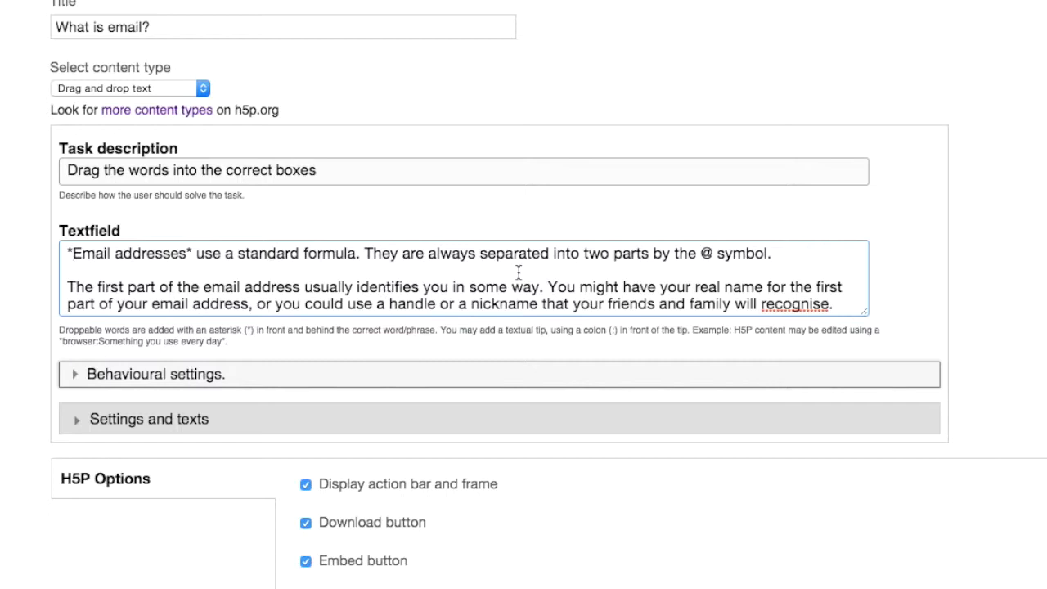
- Mark '@ symbol' and 'real name' as droppable with asterisks and save the content
{"action": "left_click", "coordinate": [701, 254]}
{"action": "type", "text": "*"}
{"action": "key", "text": "Right"}
{"action": "key", "text": "Right"}
{"action": "key", "text": "Right"}
{"action": "key", "text": "Right"}
{"action": "key", "text": "Right"}
{"action": "key", "text": "Right"}
{"action": "key", "text": "Right"}
{"action": "key", "text": "Right"}
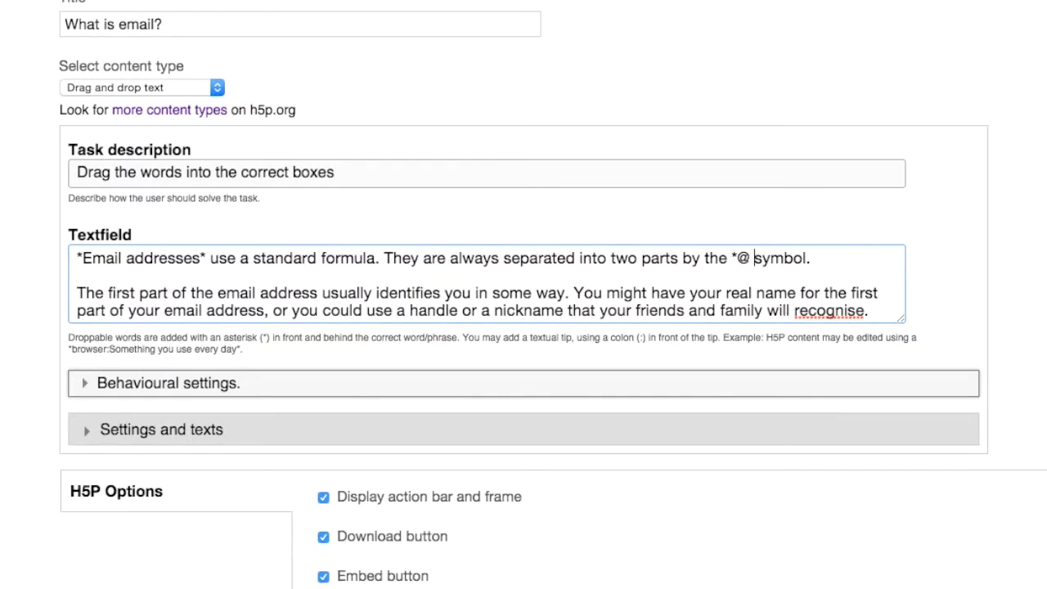
{"action": "type", "text": "*"}
{"action": "scroll", "coordinate": [531, 282], "scroll_direction": "down", "scroll_amount": 1}
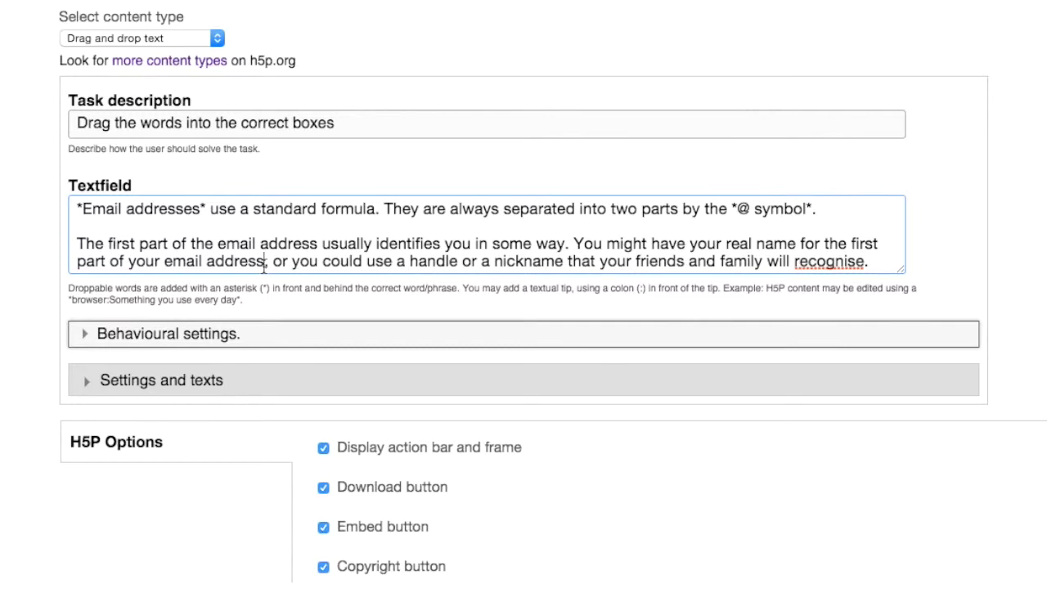
{"action": "left_click", "coordinate": [726, 245]}
{"action": "type", "text": "*"}
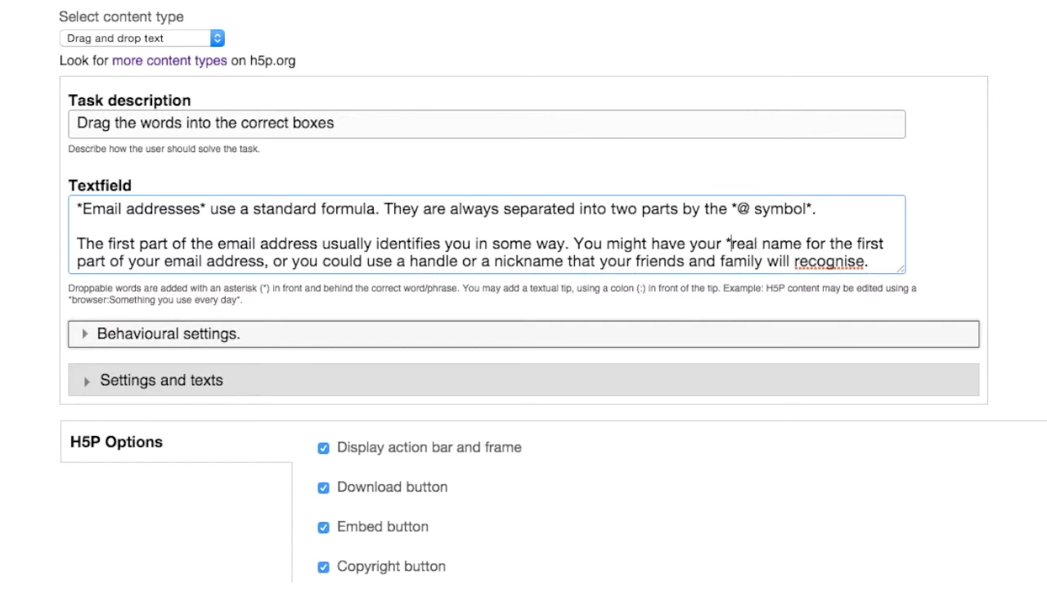
{"action": "left_click", "coordinate": [806, 244]}
{"action": "type", "text": "*"}
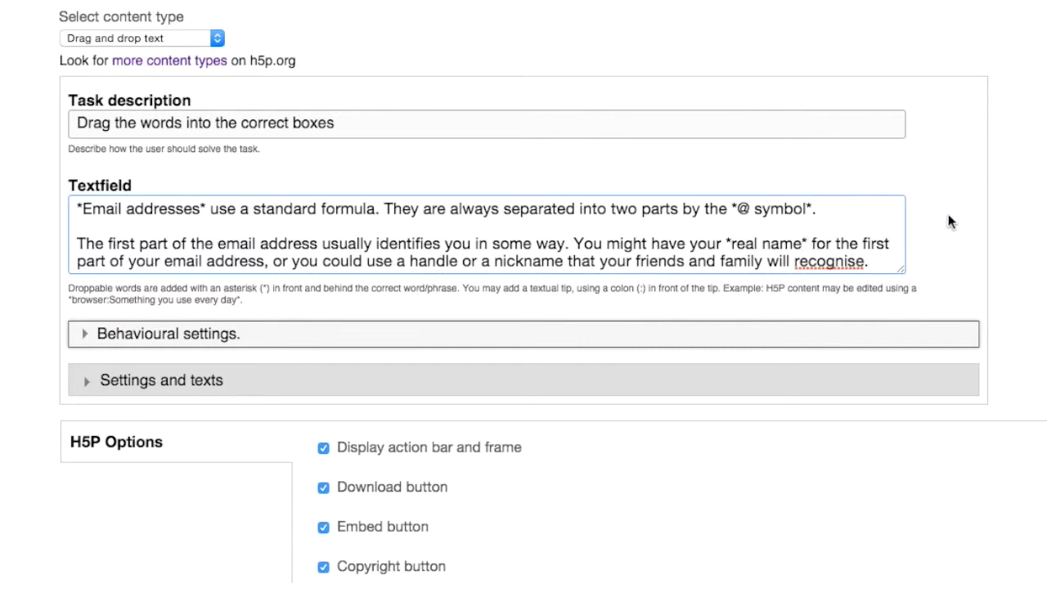
{"action": "scroll", "coordinate": [949, 221], "scroll_direction": "down", "scroll_amount": 2}
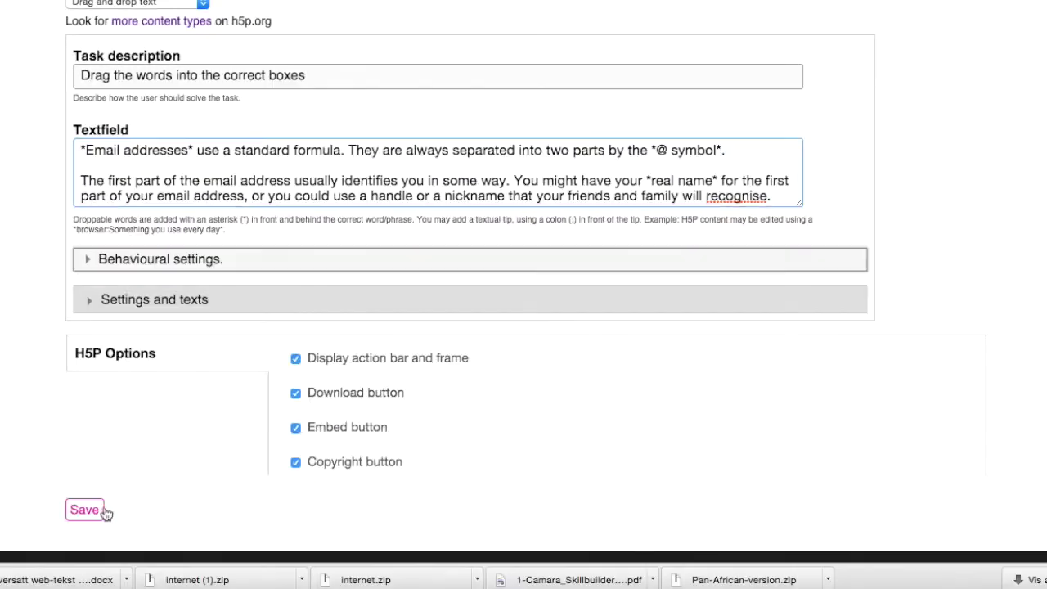
{"action": "left_click", "coordinate": [81, 583]}
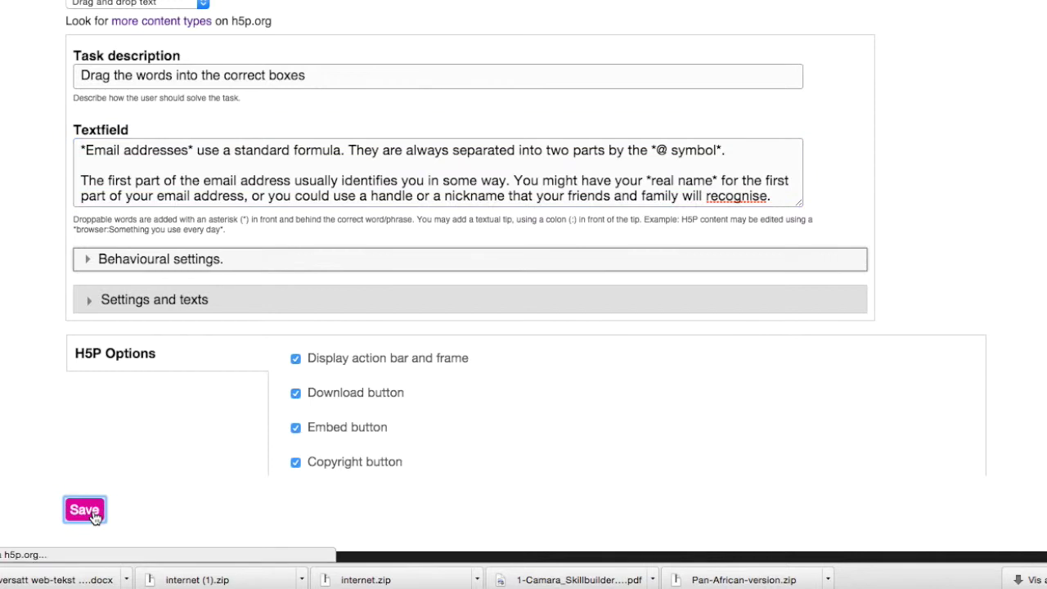
- Place 'Email addresses', '@ symbol' and 'real name' in the three blanks and check for 3 of 3
{"action": "scroll", "coordinate": [343, 371], "scroll_direction": "down", "scroll_amount": 2}
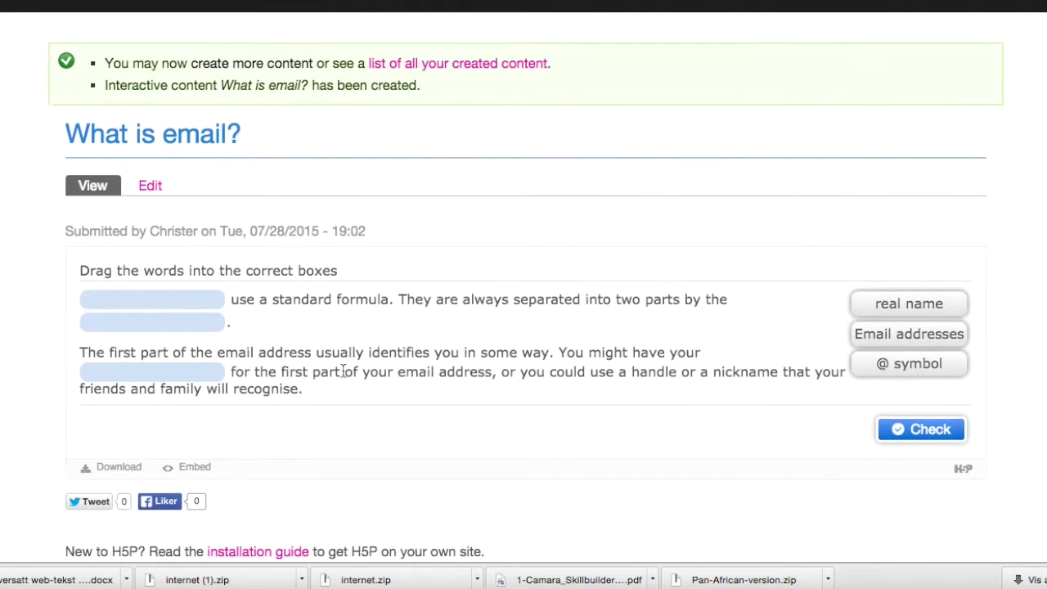
{"action": "scroll", "coordinate": [343, 373], "scroll_direction": "down", "scroll_amount": 1}
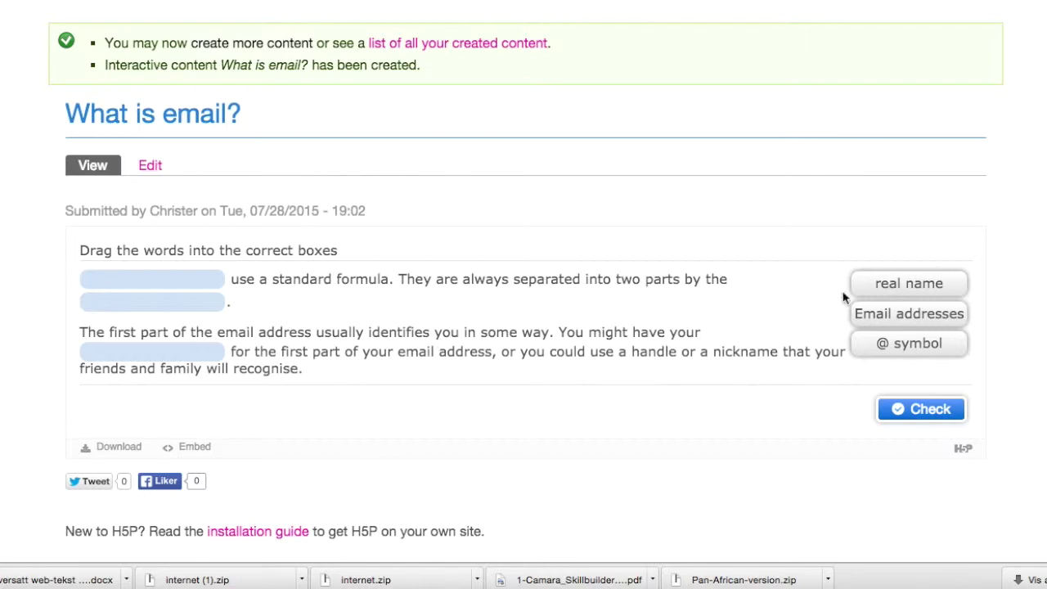
{"action": "left_click_drag", "start_coordinate": [910, 317], "coordinate": [182, 284]}
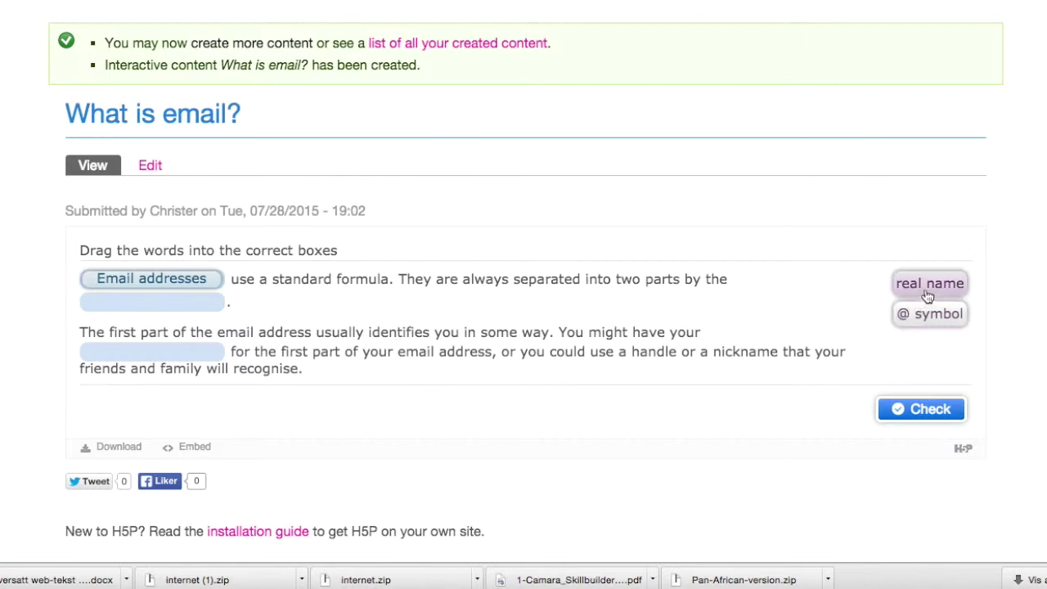
{"action": "left_click_drag", "start_coordinate": [941, 320], "coordinate": [174, 313]}
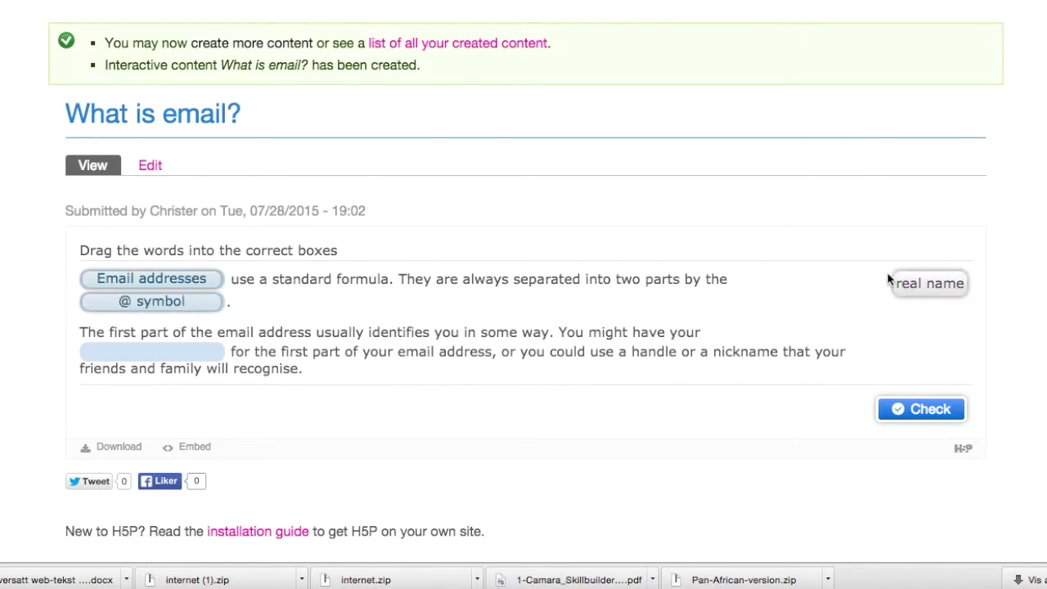
{"action": "left_click_drag", "start_coordinate": [931, 291], "coordinate": [185, 369]}
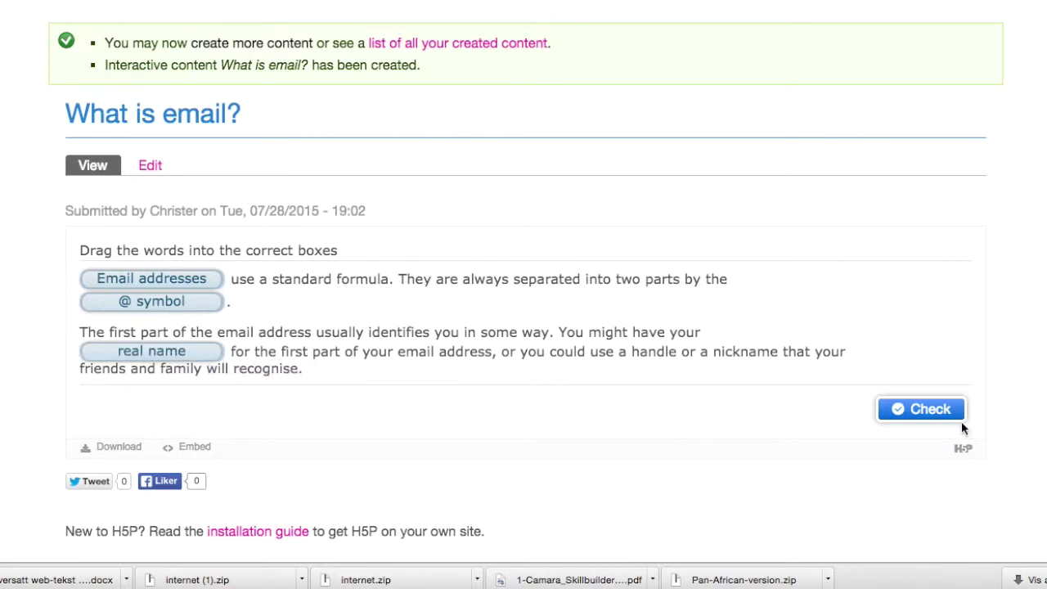
{"action": "left_click", "coordinate": [924, 411]}
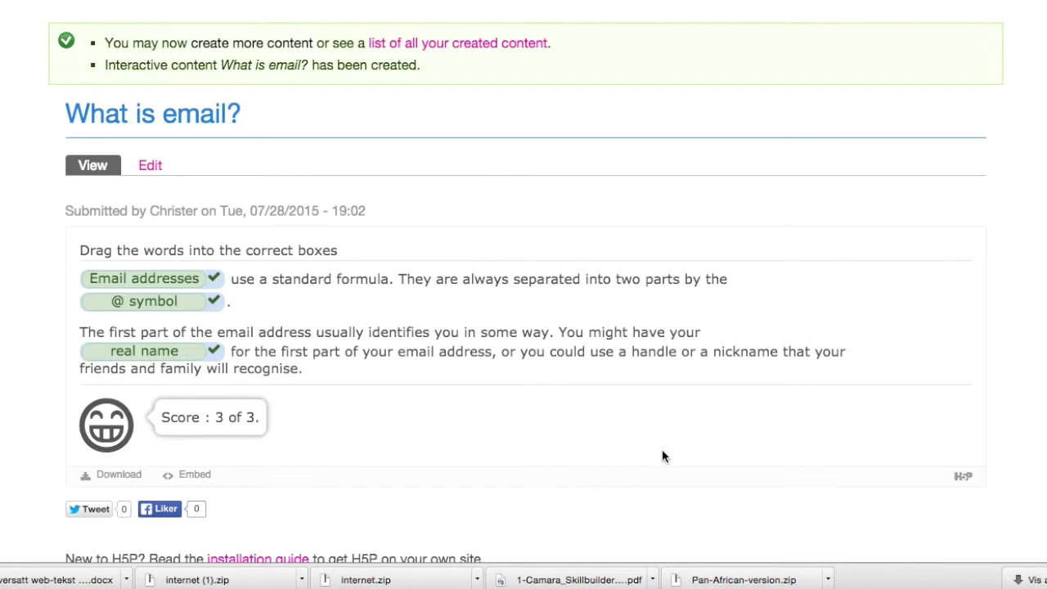
{"action": "scroll", "coordinate": [663, 451], "scroll_direction": "down", "scroll_amount": 1}
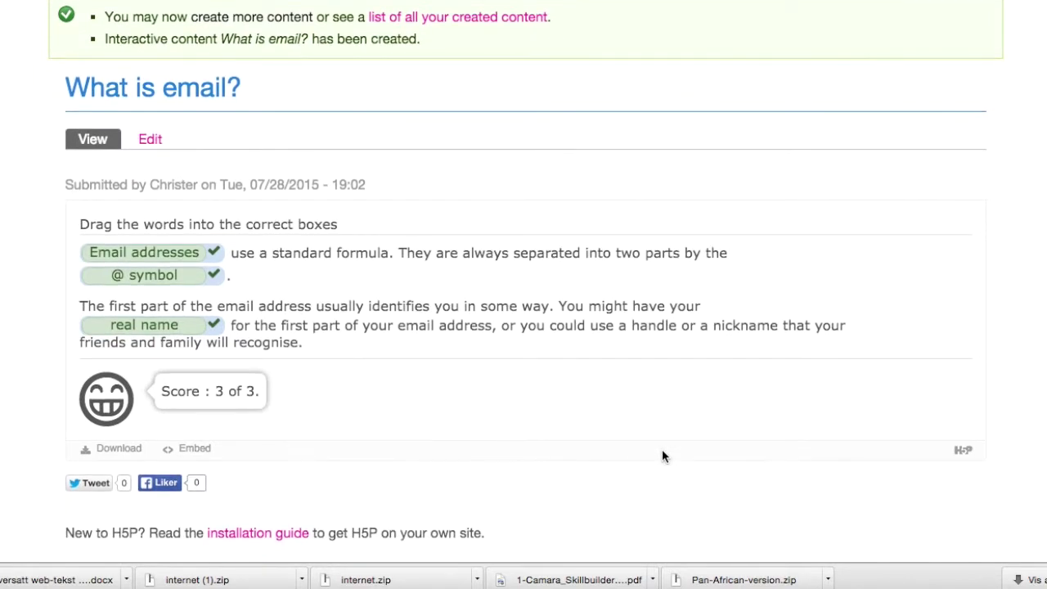